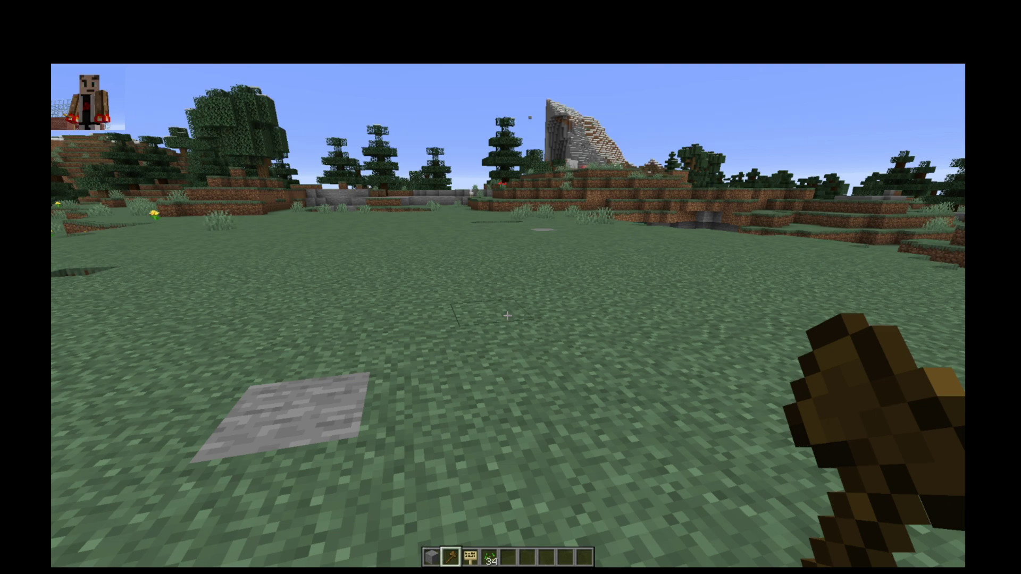
- Select the area from the stone block (-1735, 79, 634) to (-1742, 79, 647) with the wooden axe
key(s)
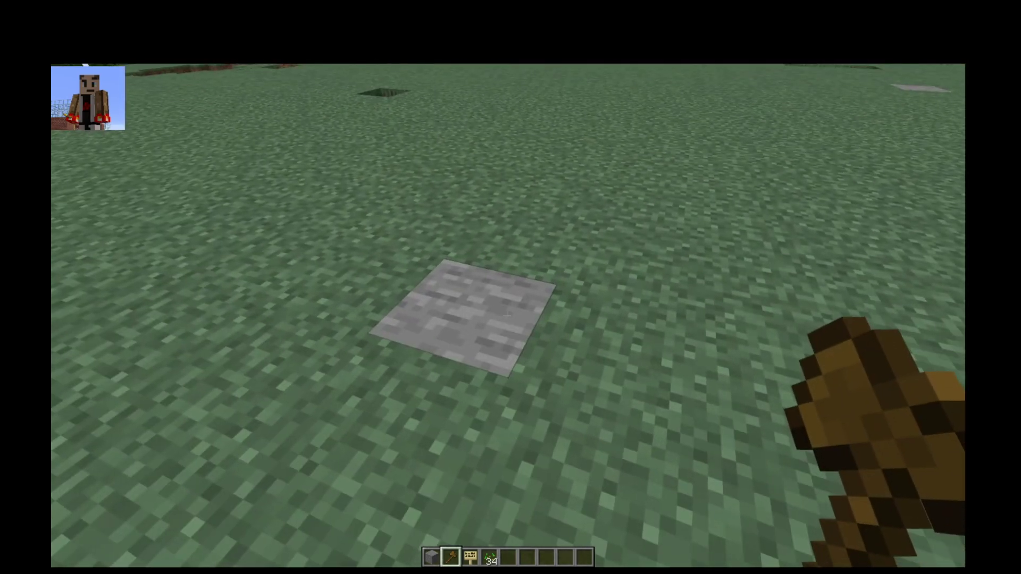
click(507, 316)
key(w)
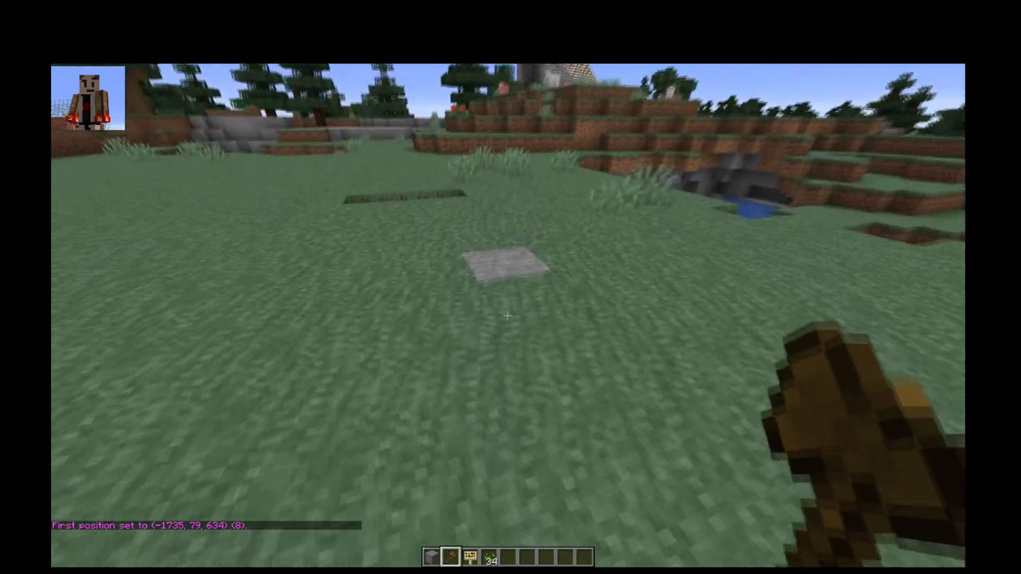
right_click(508, 317)
key(w)
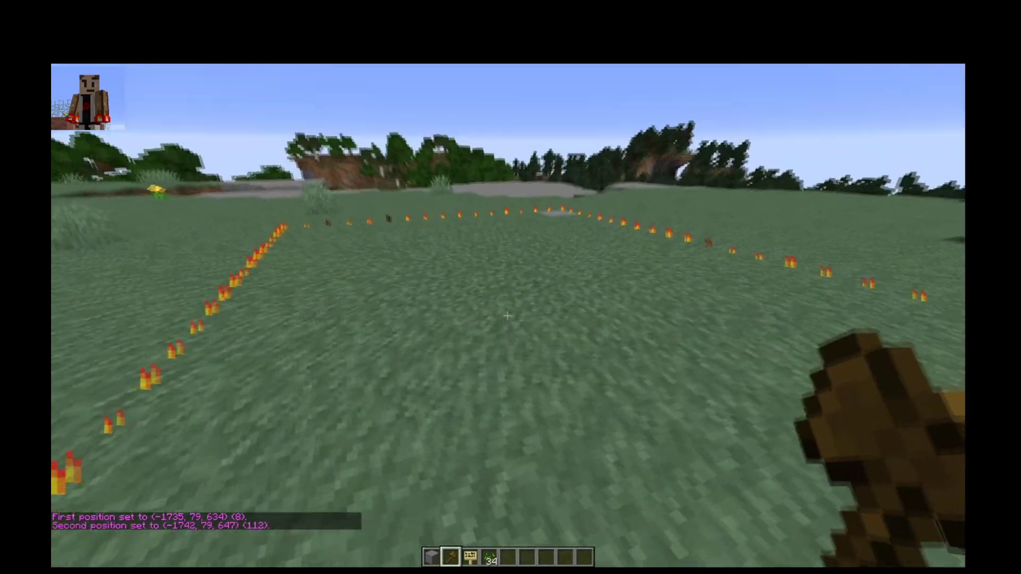
key(w)
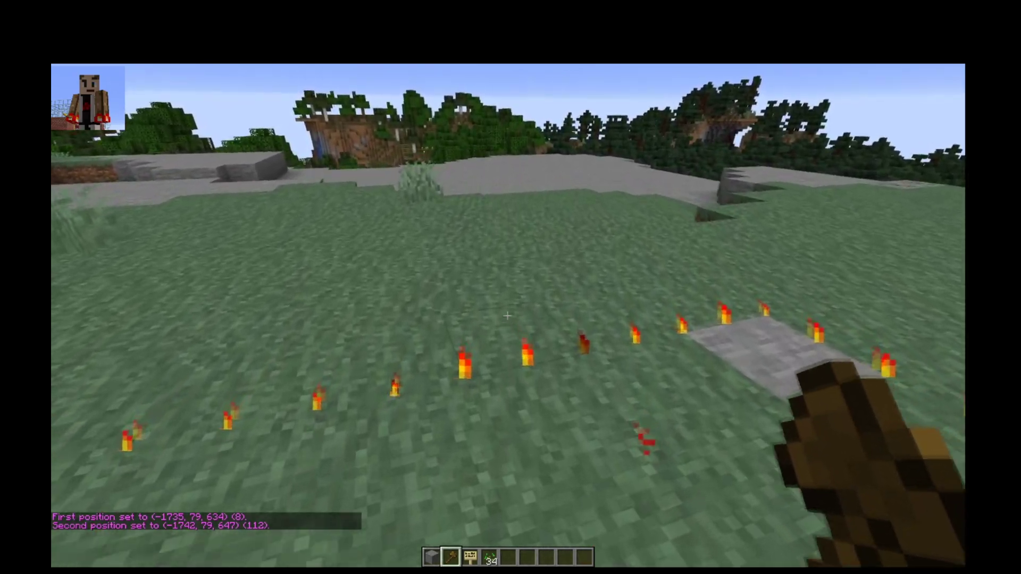
key(s)
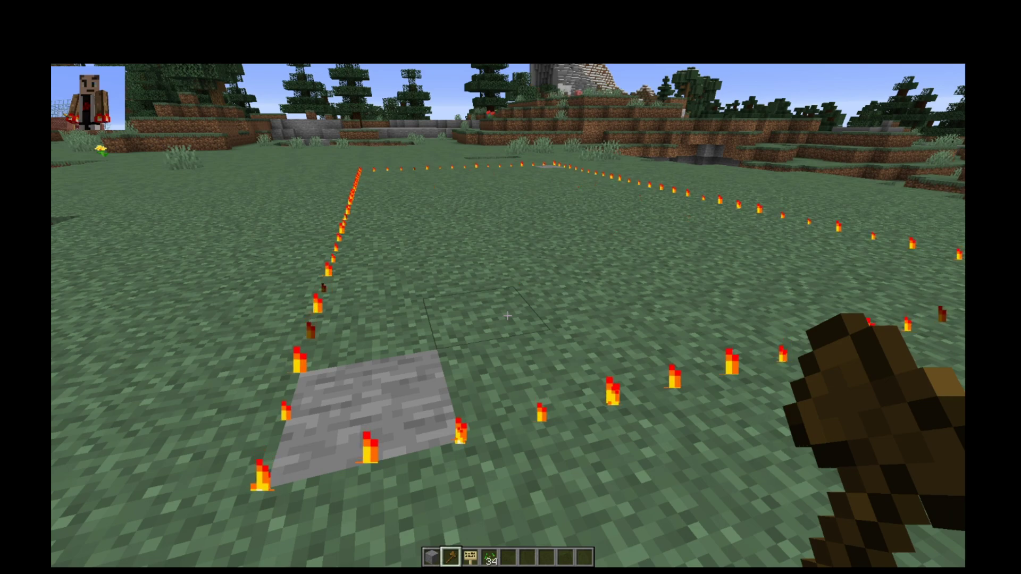
- Run //expand 30 5 u to extend the selection 30 blocks up and 5 down
text(//expand)
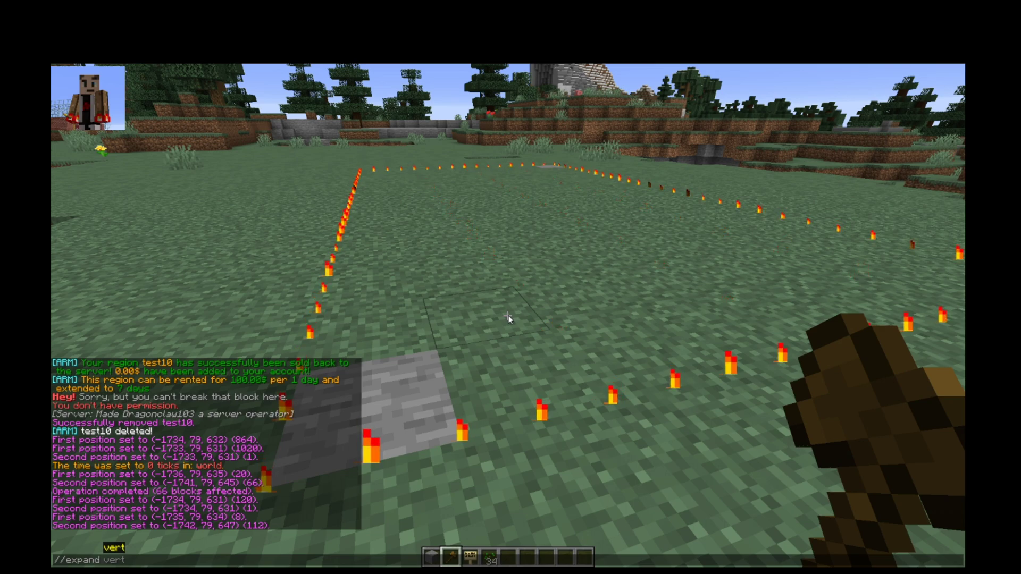
text(30)
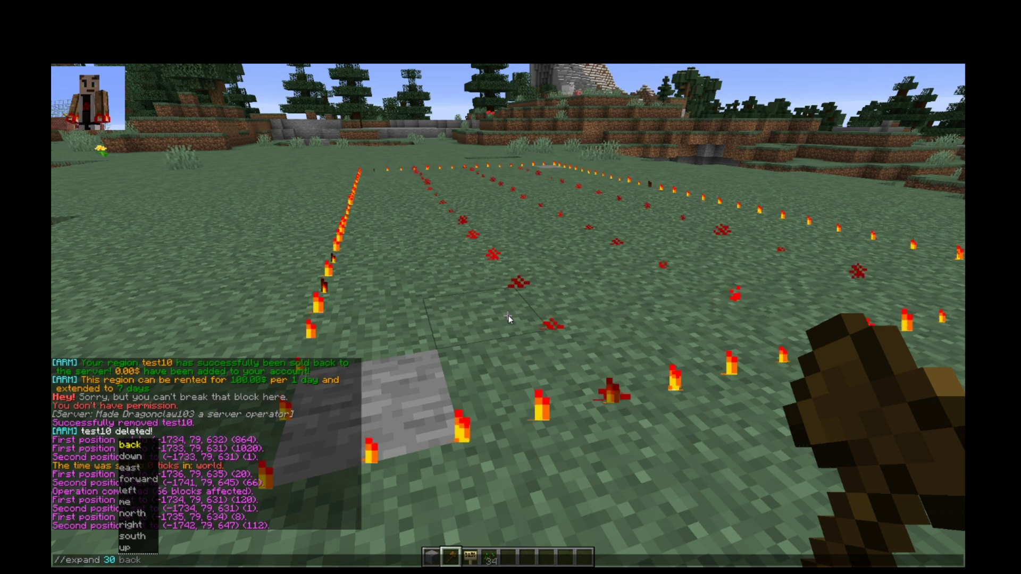
text( 5)
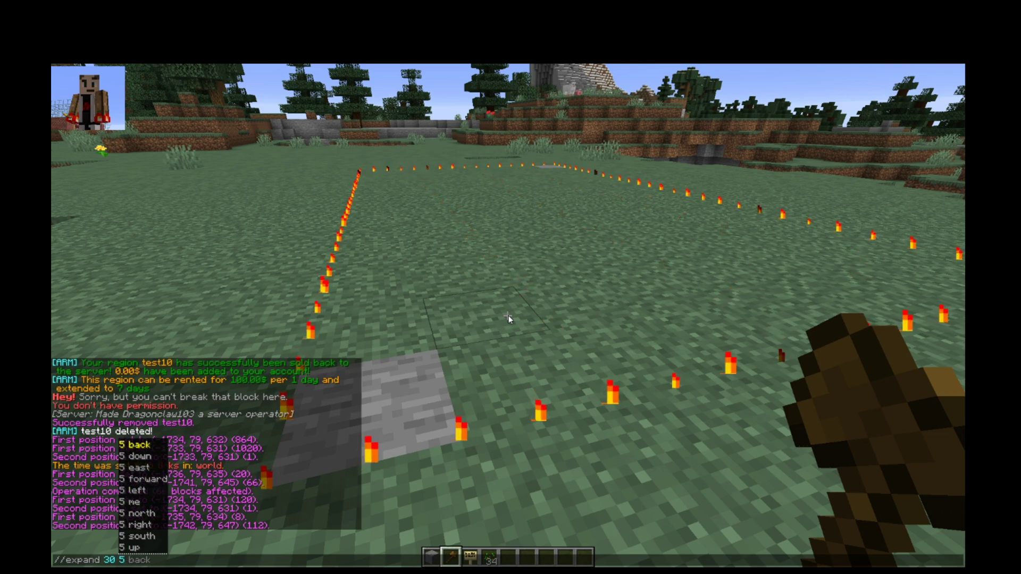
text( u)
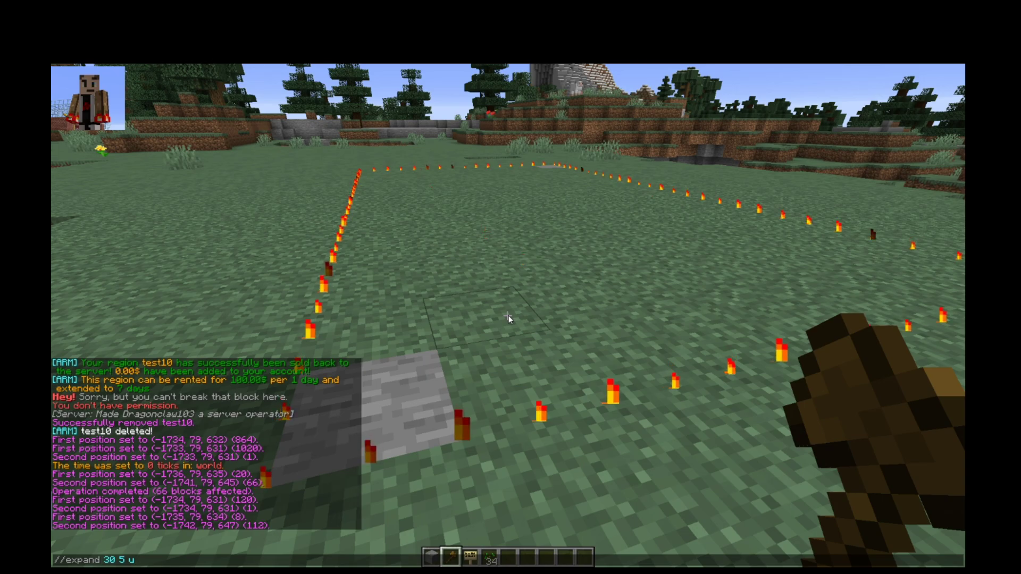
key(Return)
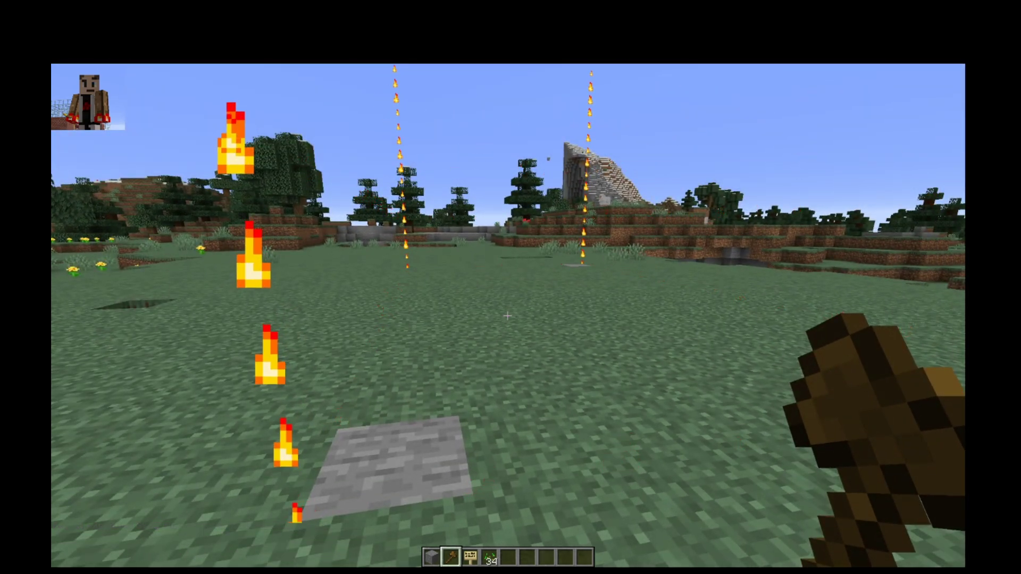
- Claim region test10 with /rg claim test10 and accept the 20000.0$ payment
key(slash)
text(rg cl)
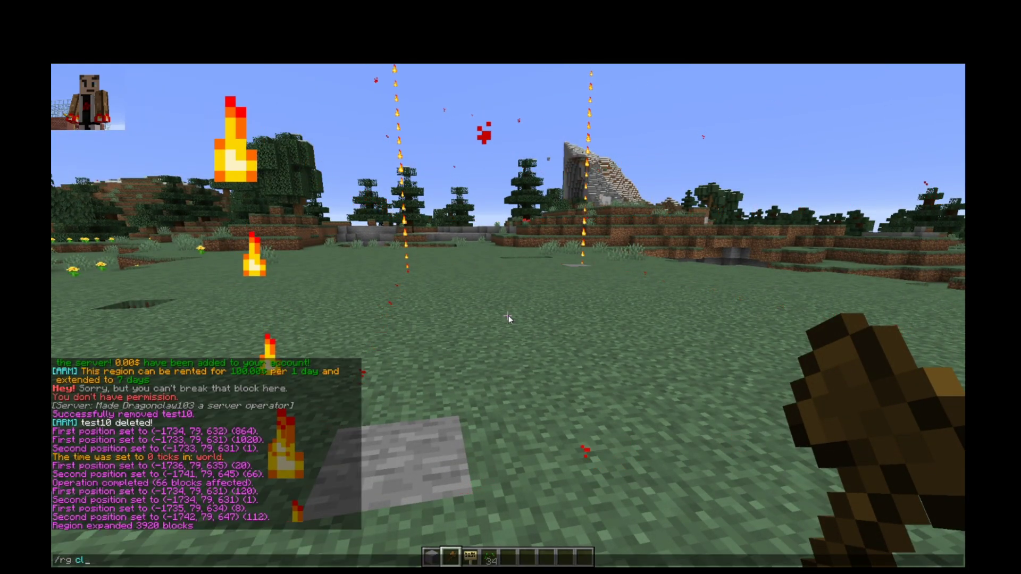
text(aim te)
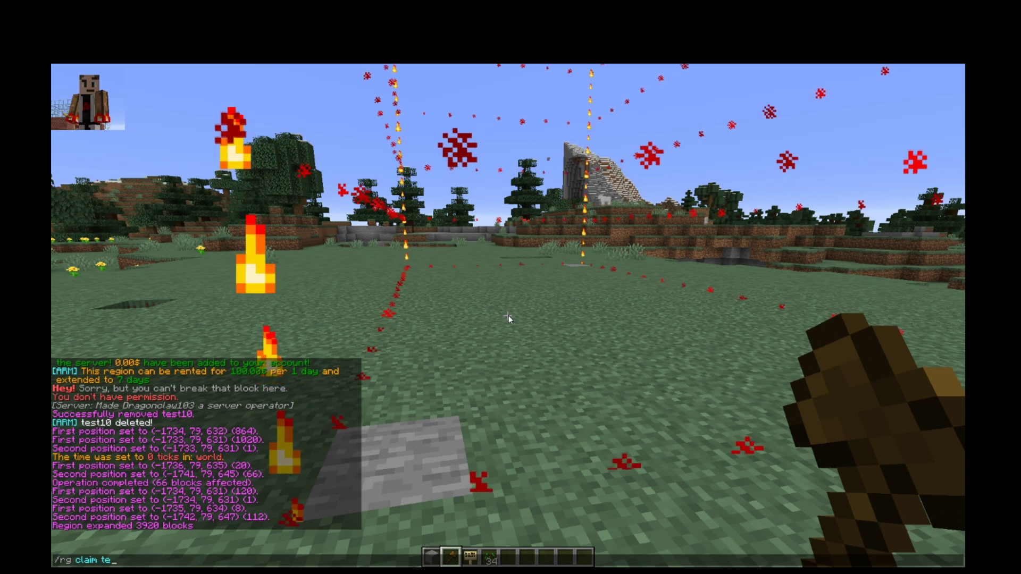
text(st10)
key(Return)
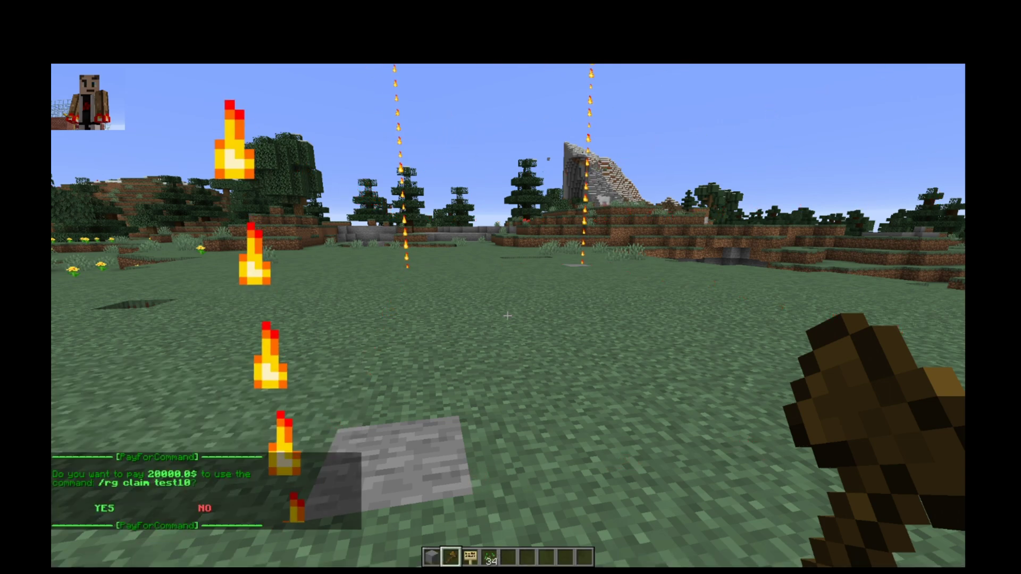
click(106, 509)
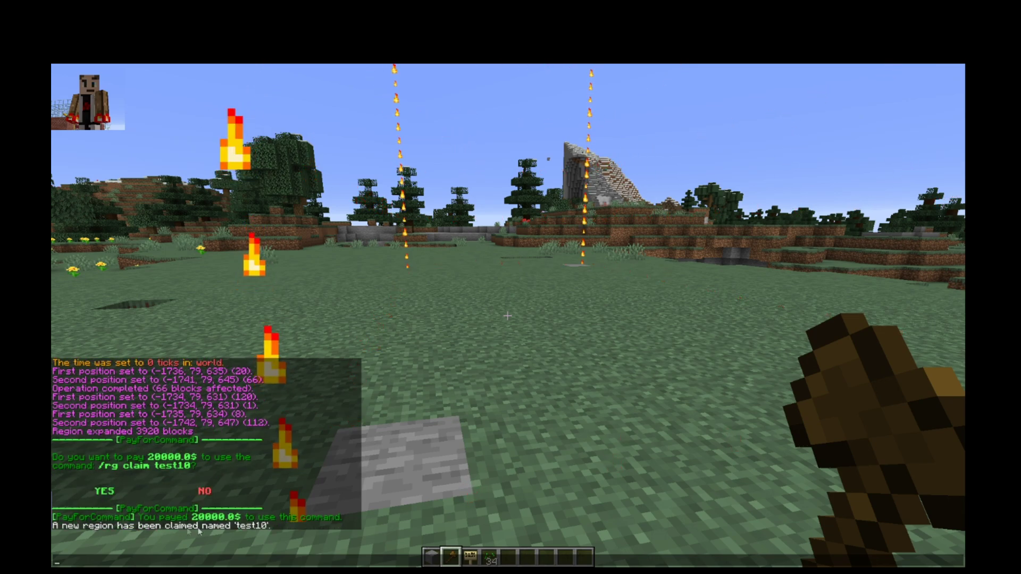
key(Escape)
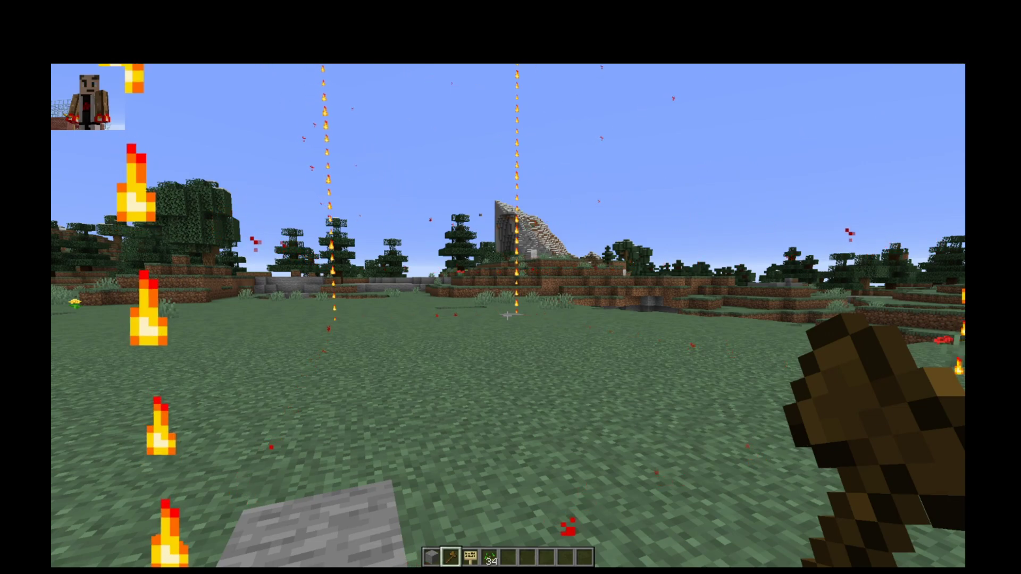
- Redefine region test10 to the current selection, then walk back to the stone slab
key(slash)
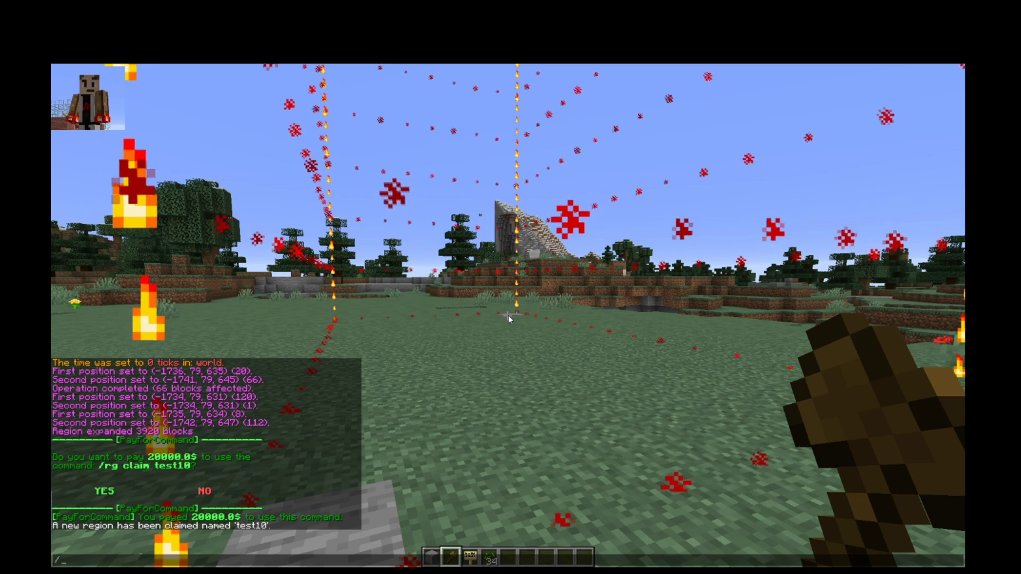
text(rg)
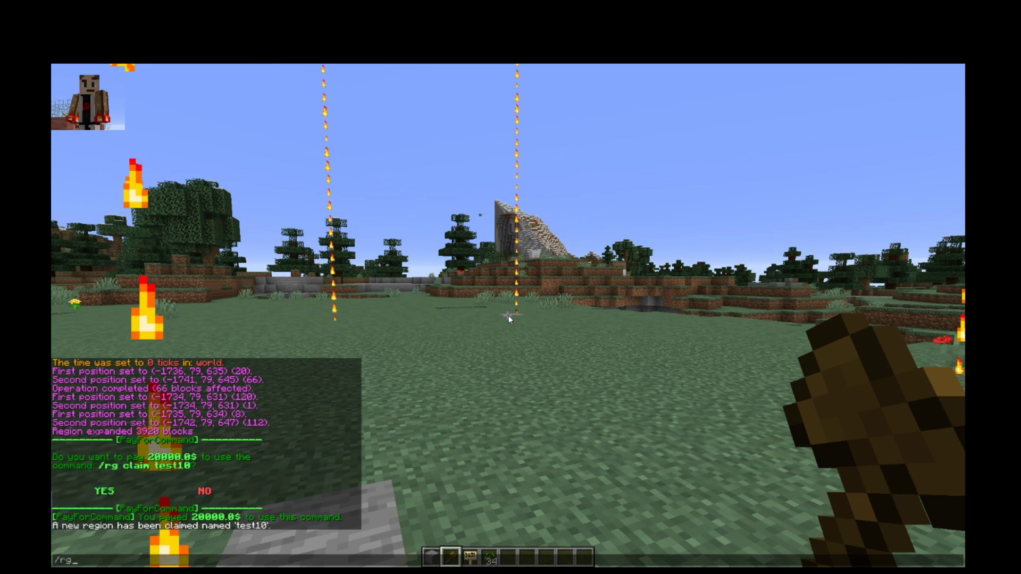
text( d)
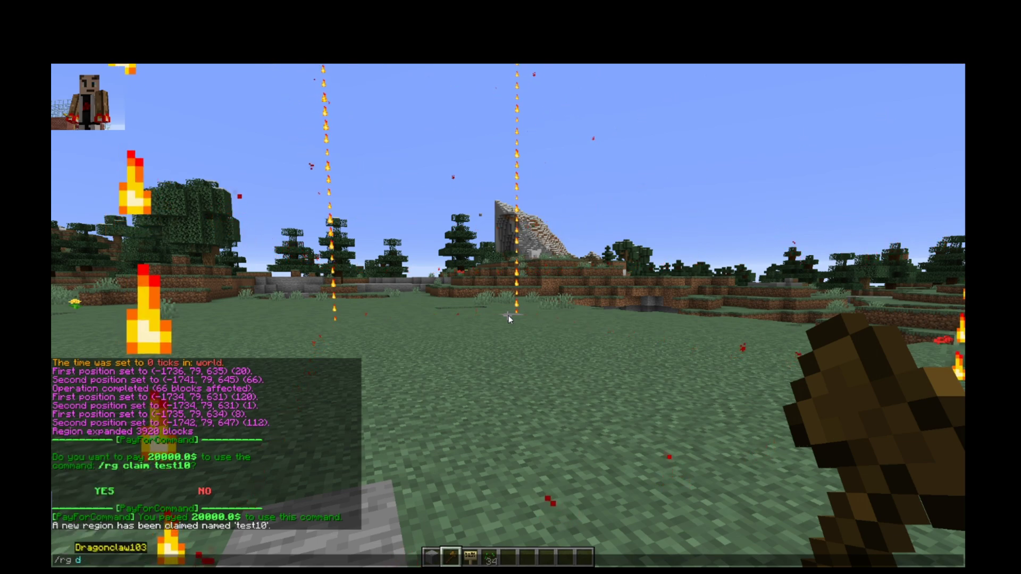
text(ed)
key(BackSpace)
key(BackSpace)
key(BackSpace)
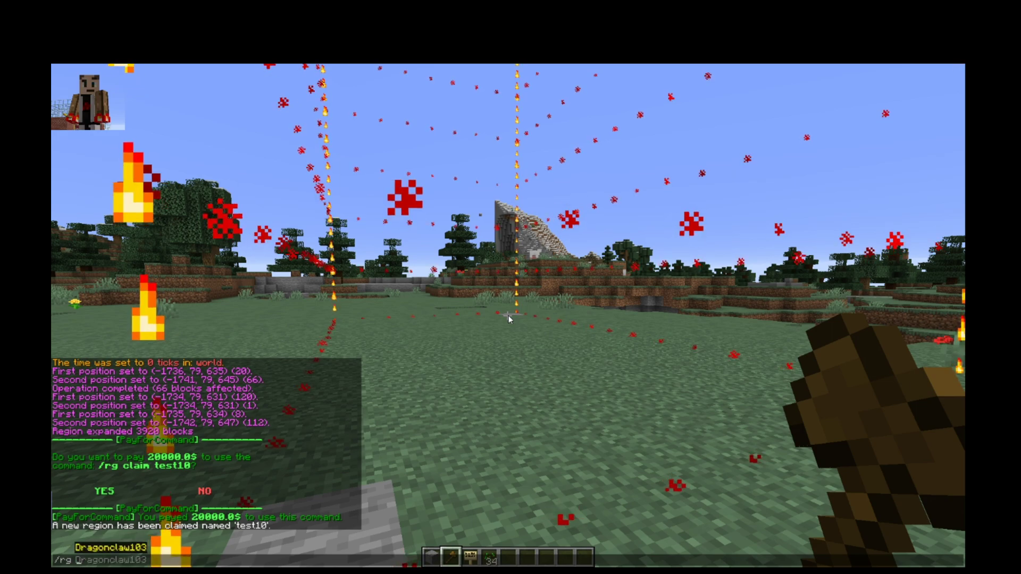
text(redefine test10)
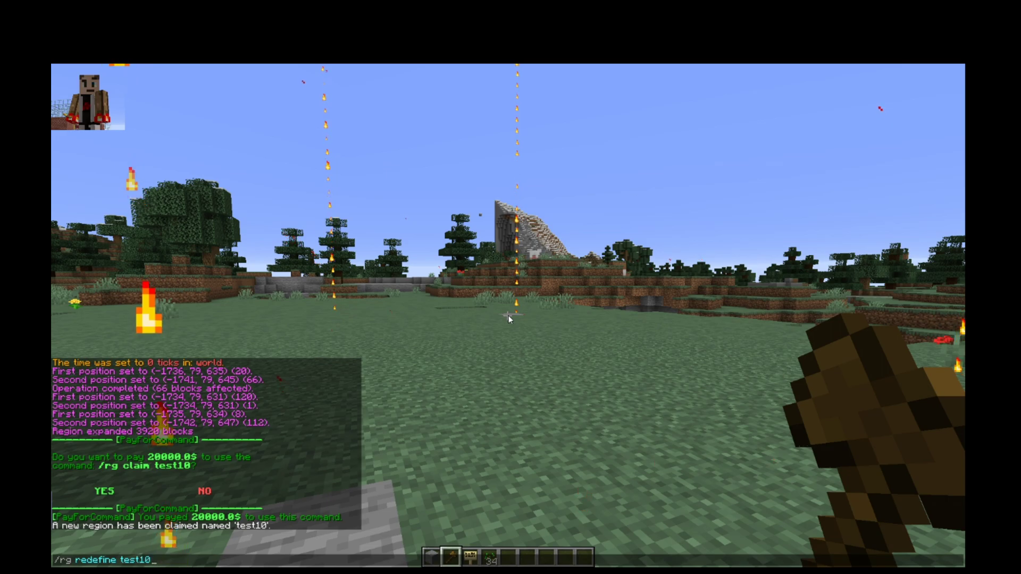
key(Return)
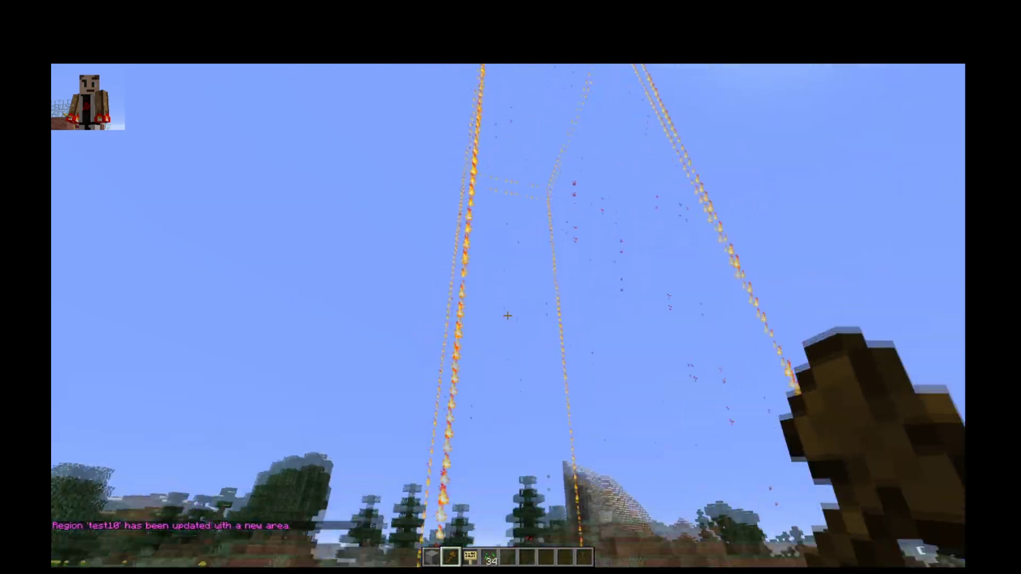
key(w)
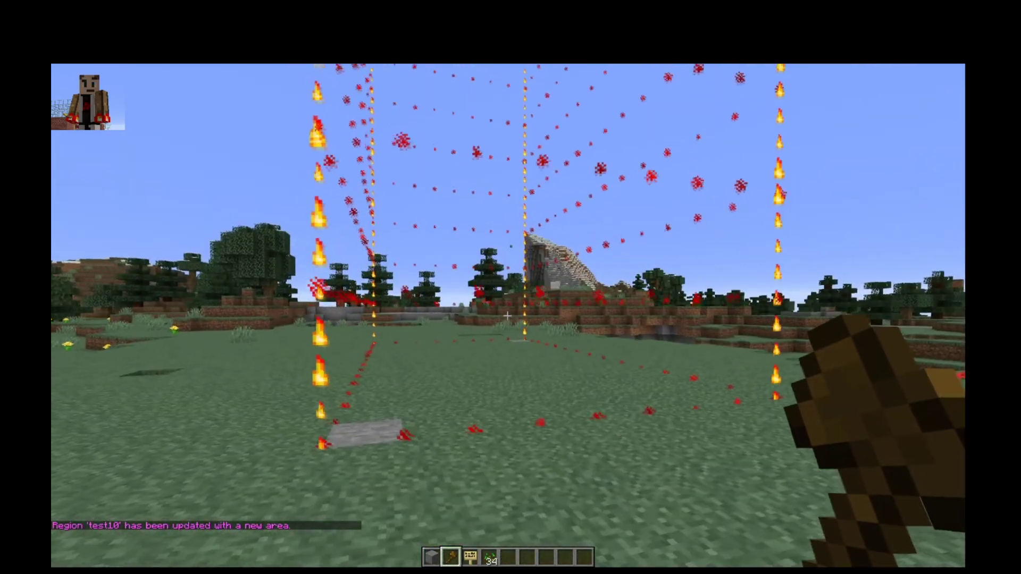
key(w)
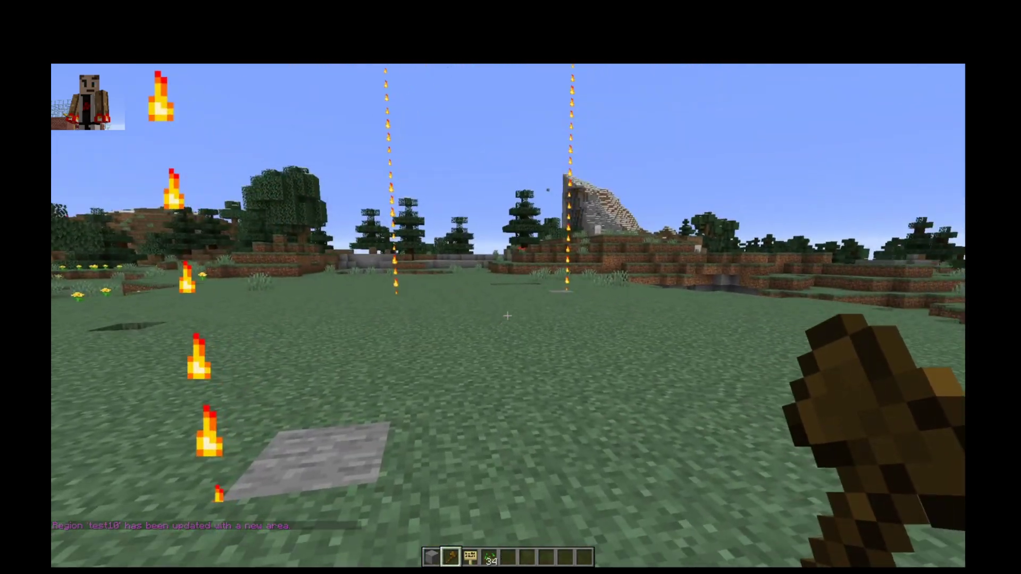
- Place a Birch Sign from hotbar slot 3 beside the stone slab
right_click(508, 317)
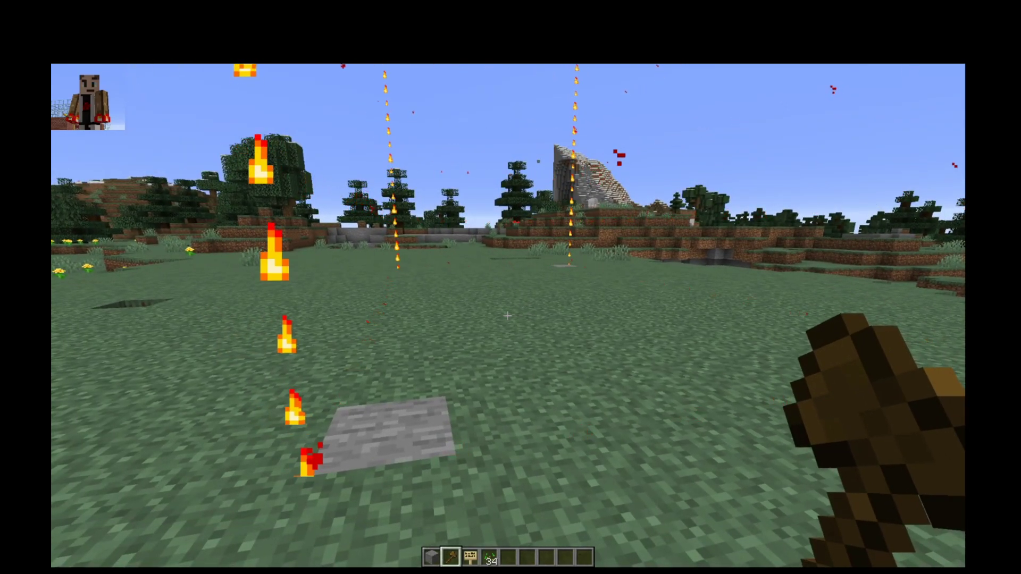
key(3)
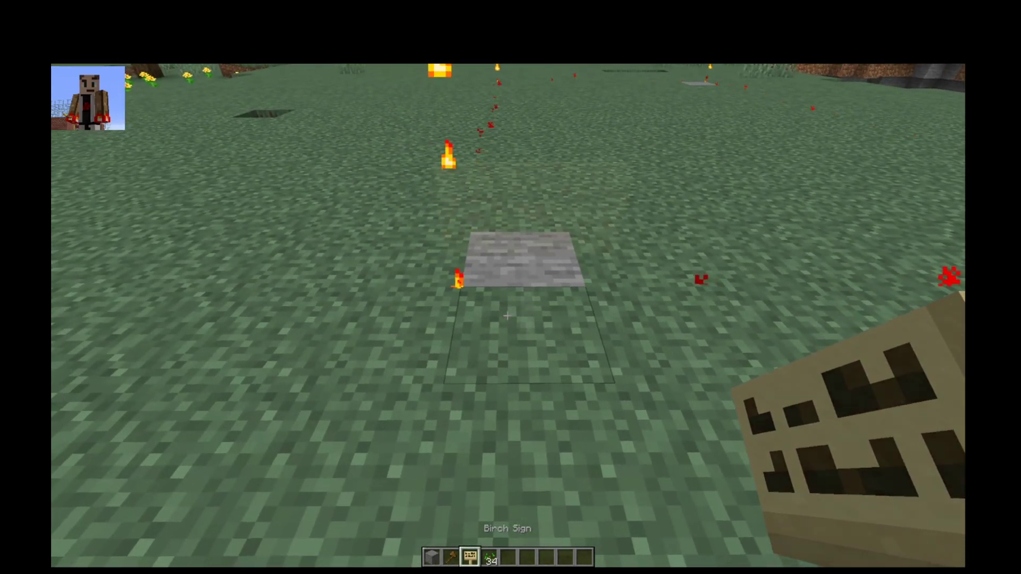
right_click(507, 316)
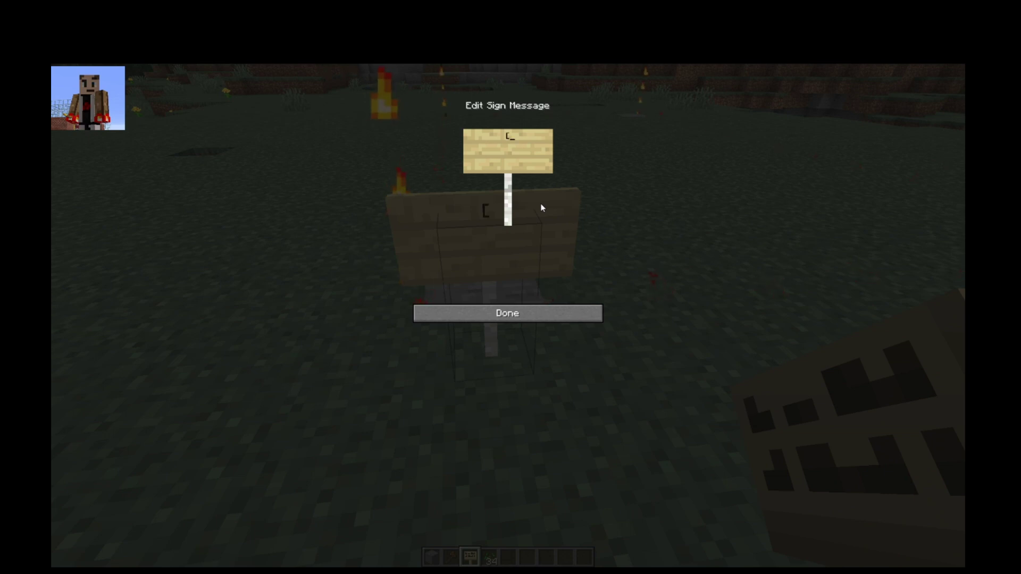
- Write [arm-rent], world, test10 and 100;1d;7d on the sign's lines
text(arm-)
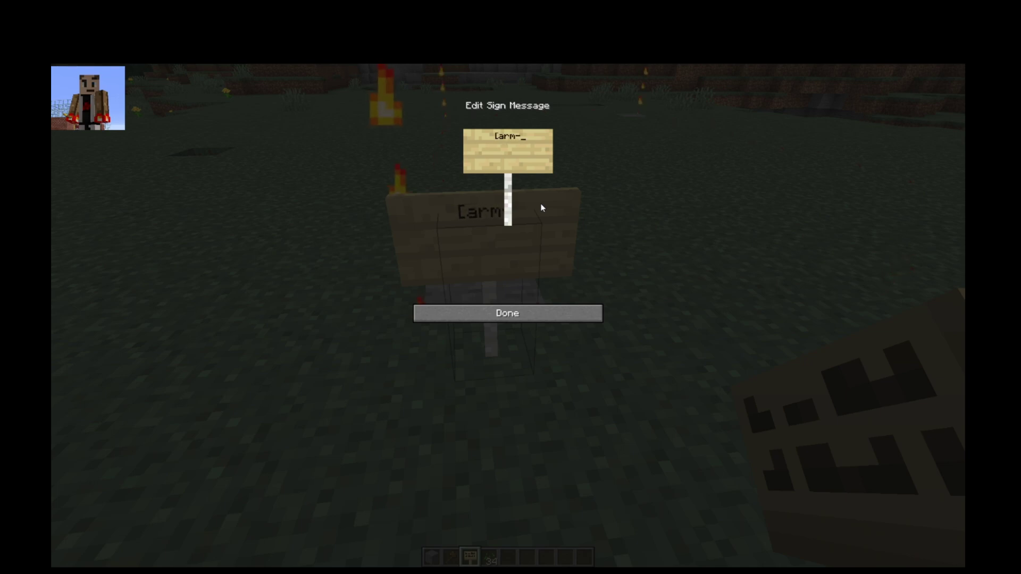
text(rent])
key(Return)
text(world )
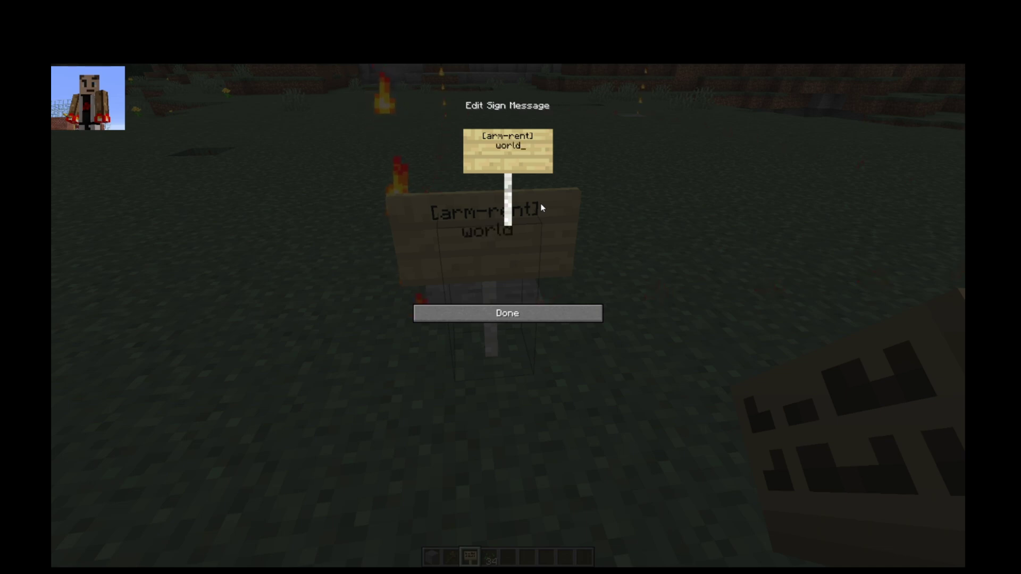
text(test10)
key(Return)
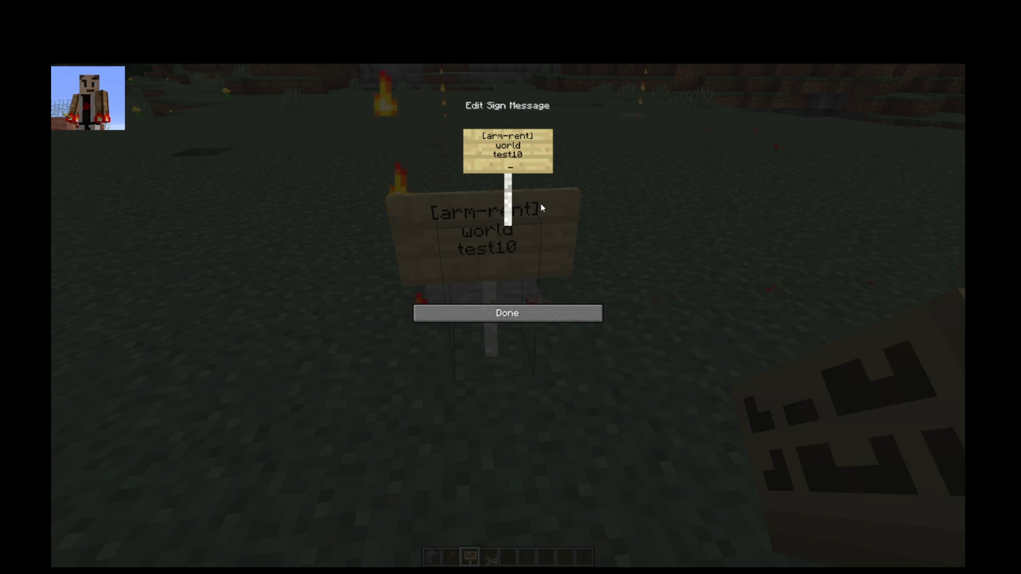
text(10)
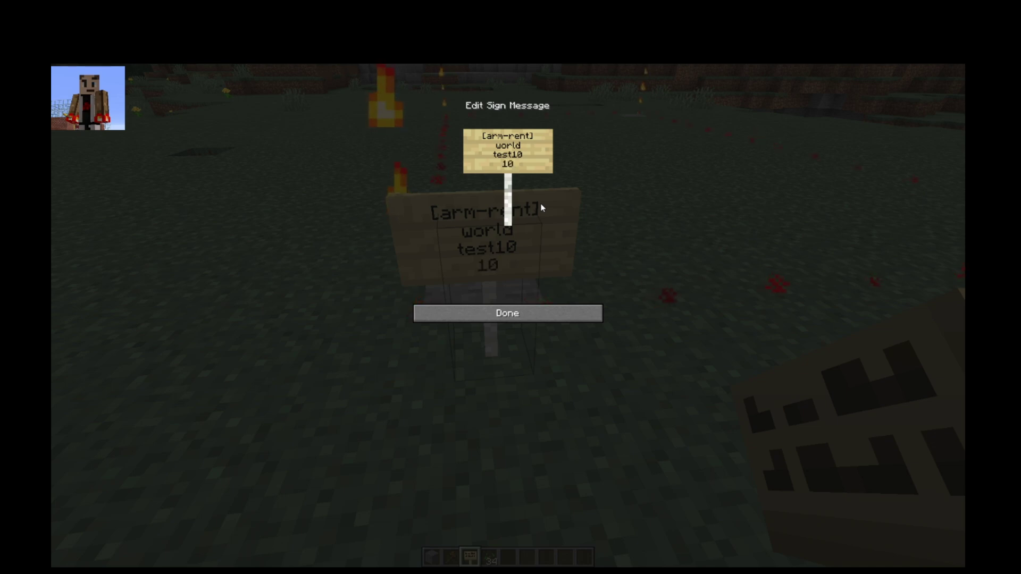
text(0;1d)
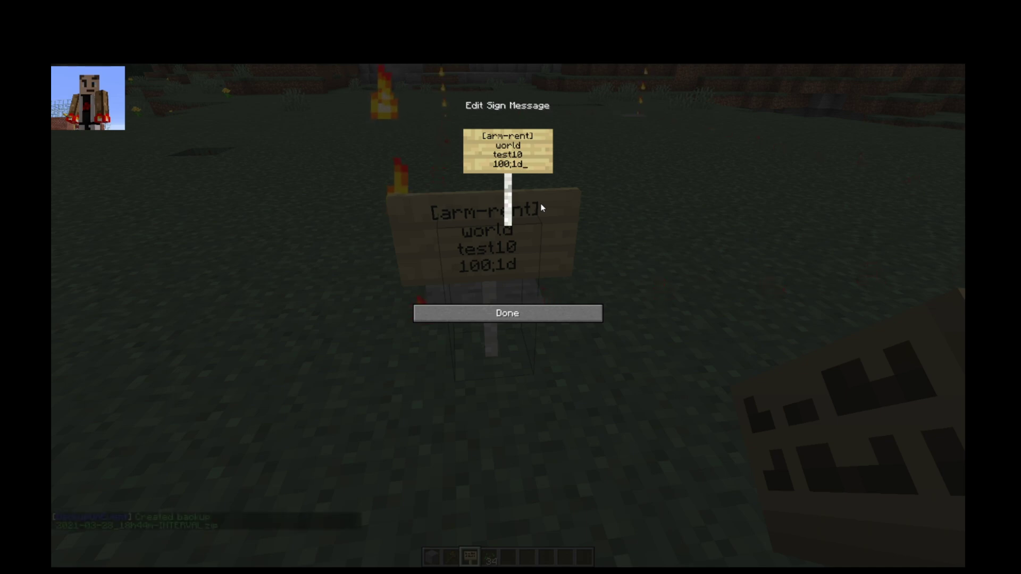
text(;)
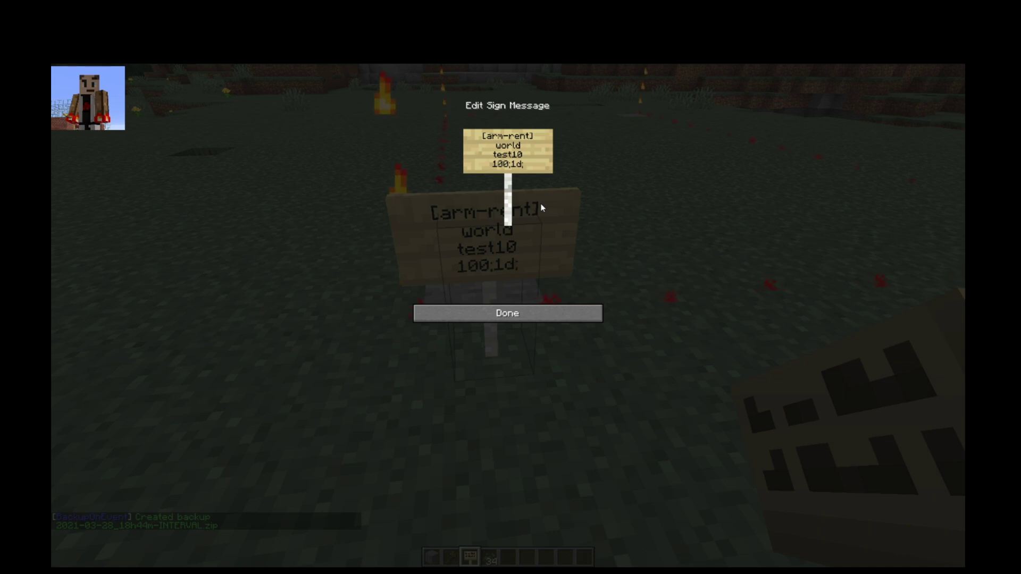
text(7d)
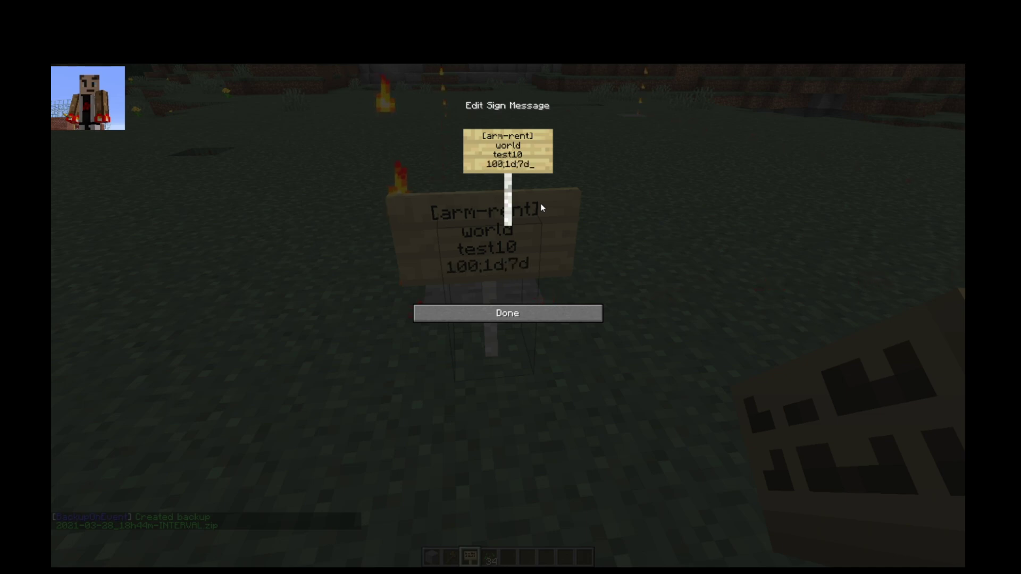